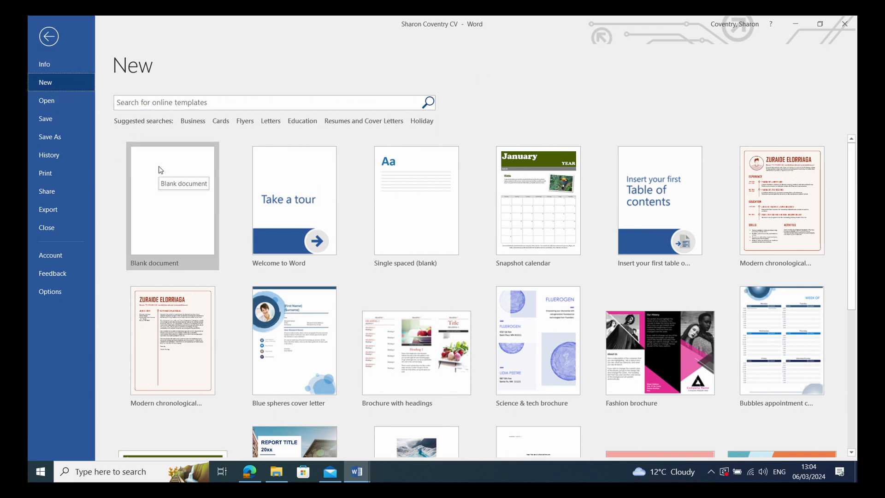
Search Word's online templates for 'invoice'.
left_click(185, 103)
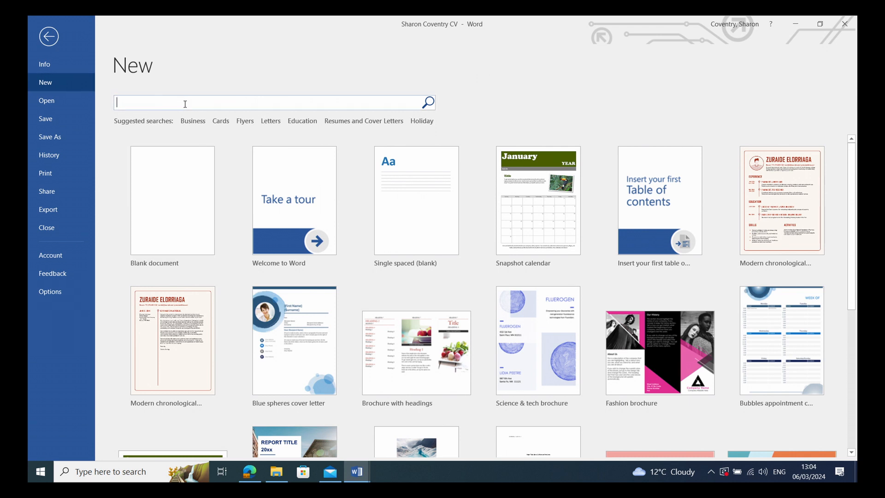
type("i")
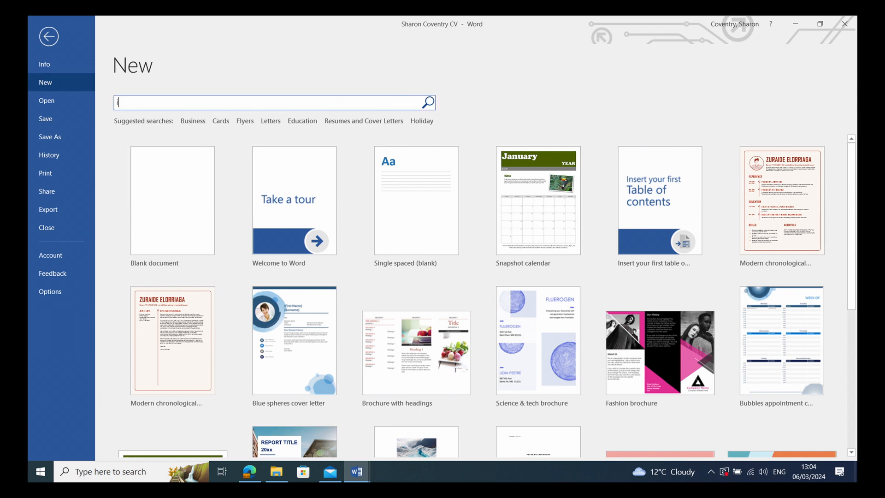
type("nvoice")
key("Return")
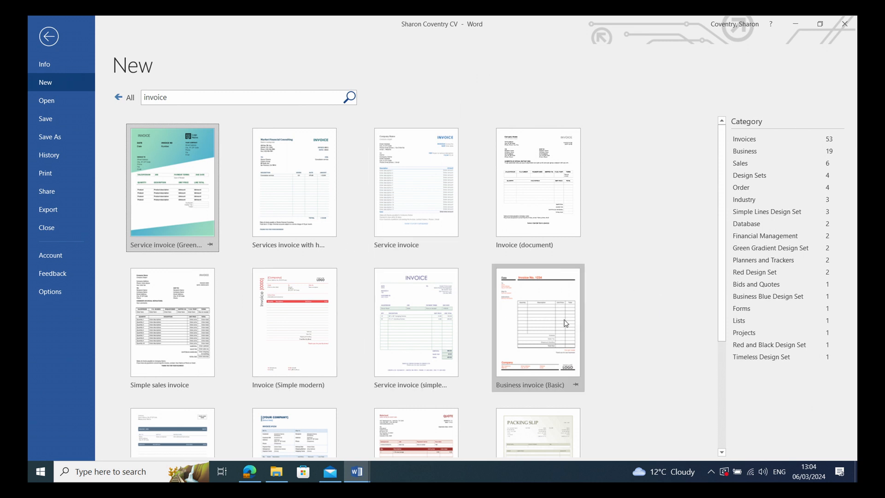
Preview the Service invoice (Green Gradient design) template and create a new document from it.
scroll(565, 324, "down", 3)
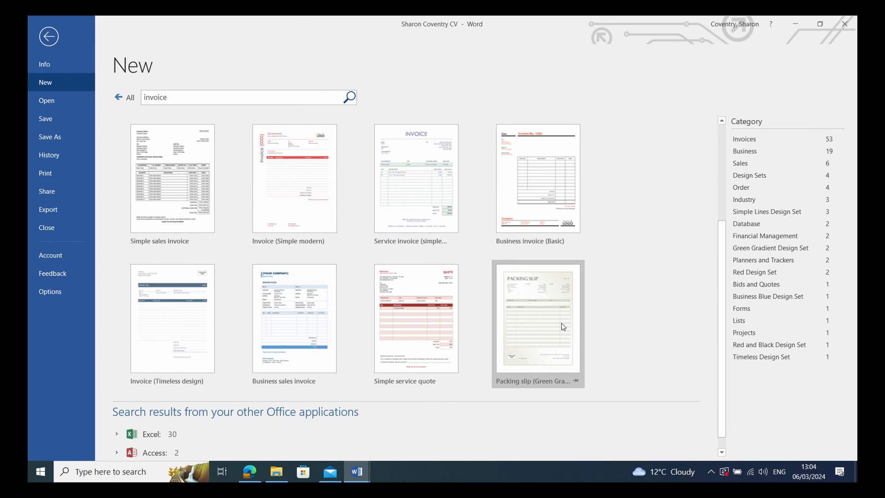
scroll(561, 323, "up", 3)
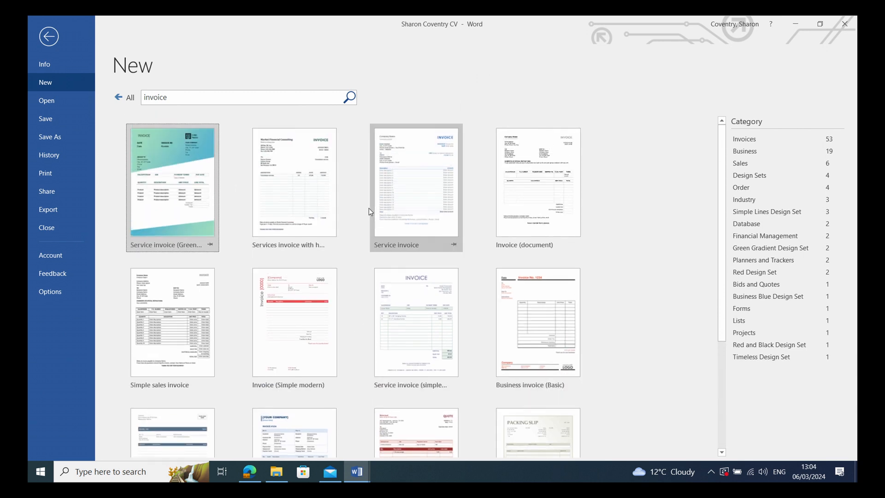
left_click(163, 194)
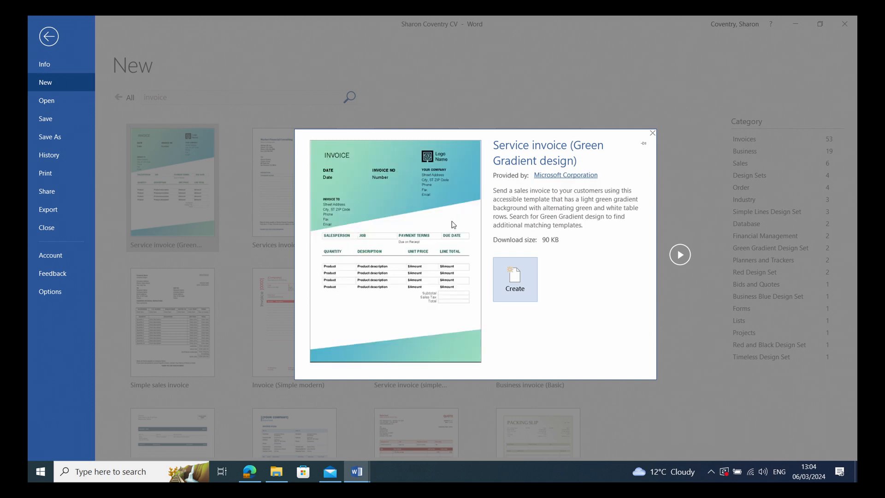
left_click(515, 278)
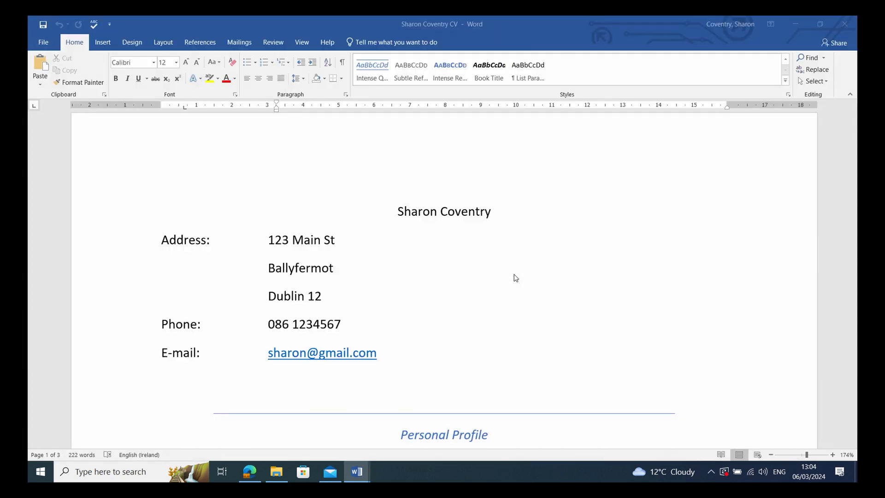
Scroll through the new invoice down to the Subtotal rows and back to the top.
scroll(481, 278, "down", 3)
scroll(214, 185, "up", 2)
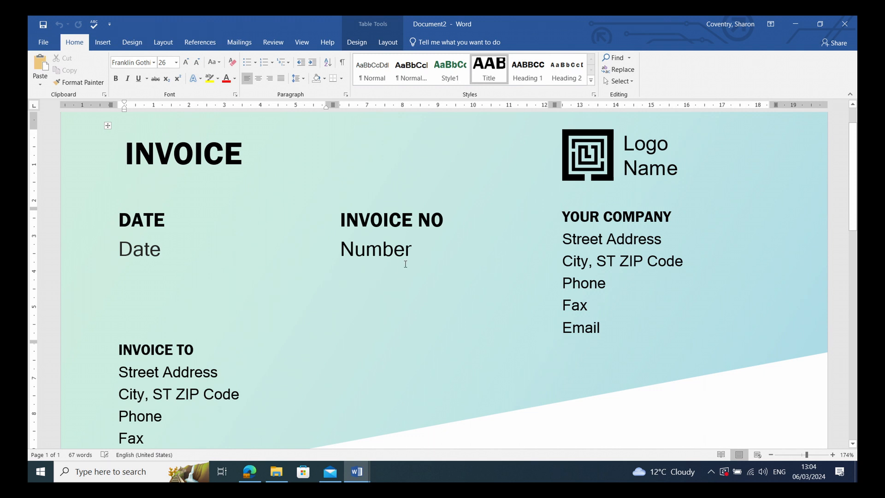
scroll(468, 264, "down", 1)
scroll(468, 269, "up", 1)
scroll(341, 292, "down", 3)
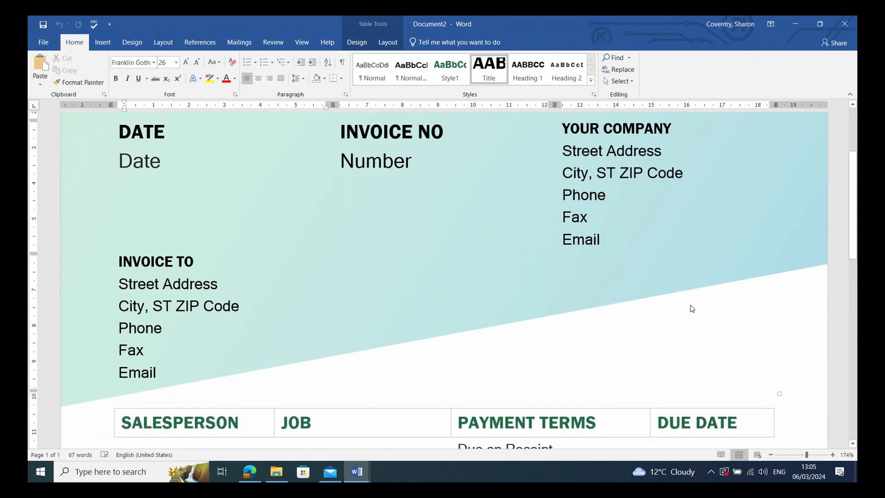
scroll(619, 292, "down", 3)
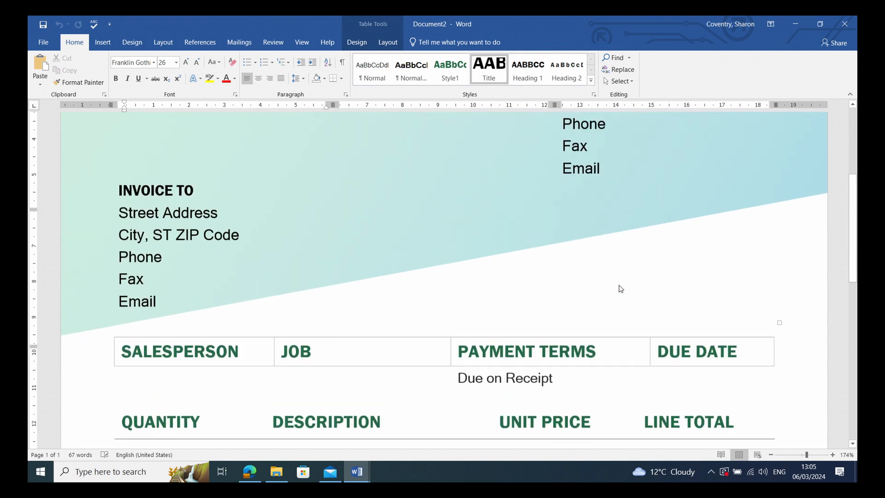
scroll(620, 285, "up", 3)
scroll(619, 285, "up", 3)
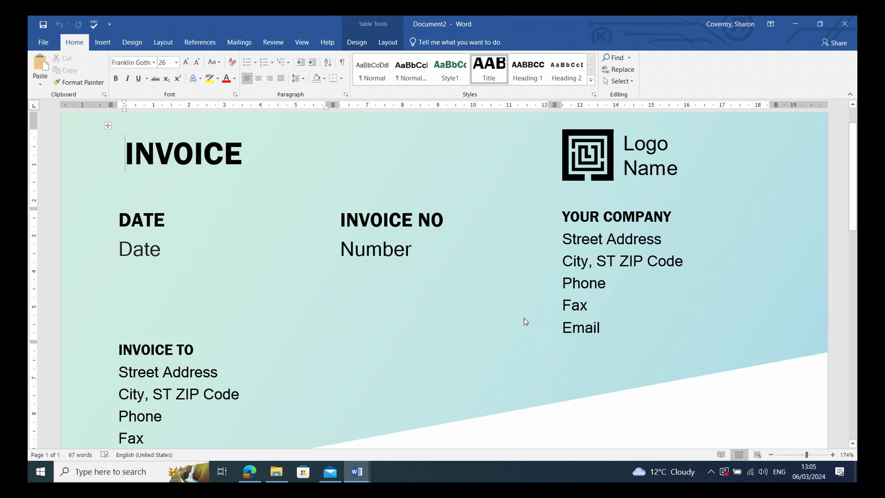
scroll(525, 321, "down", 3)
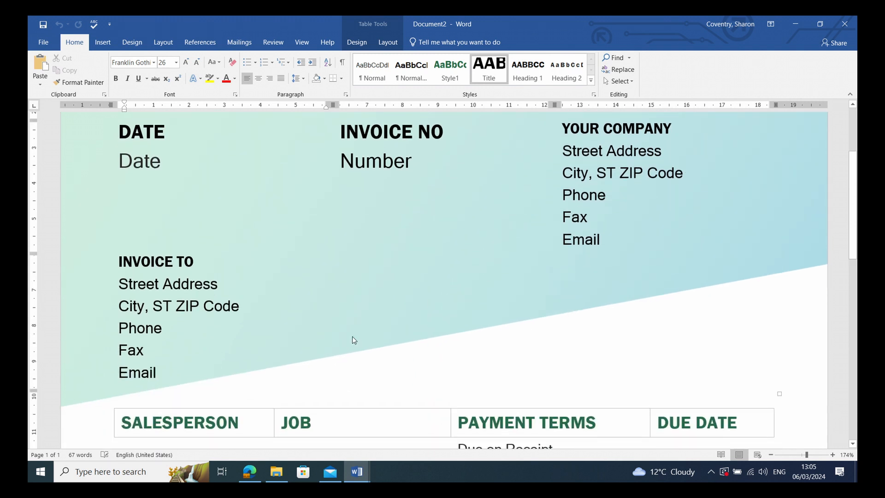
scroll(353, 336, "down", 3)
scroll(334, 340, "down", 4)
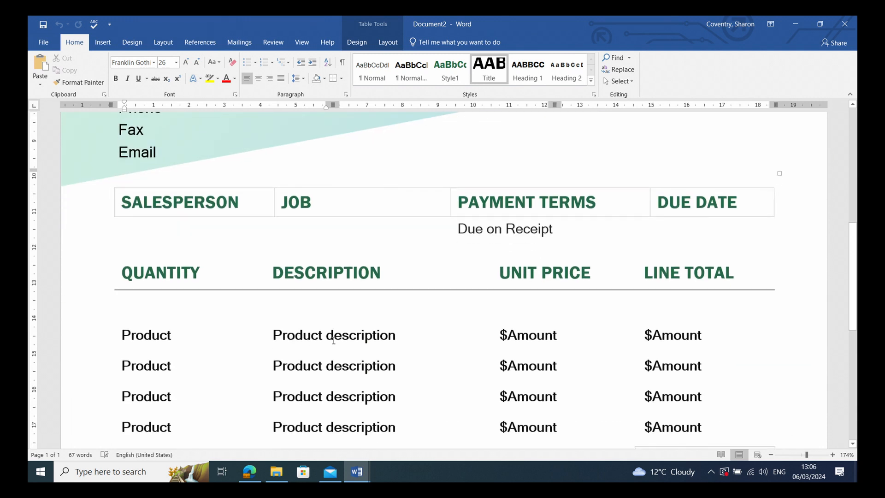
scroll(333, 340, "down", 1)
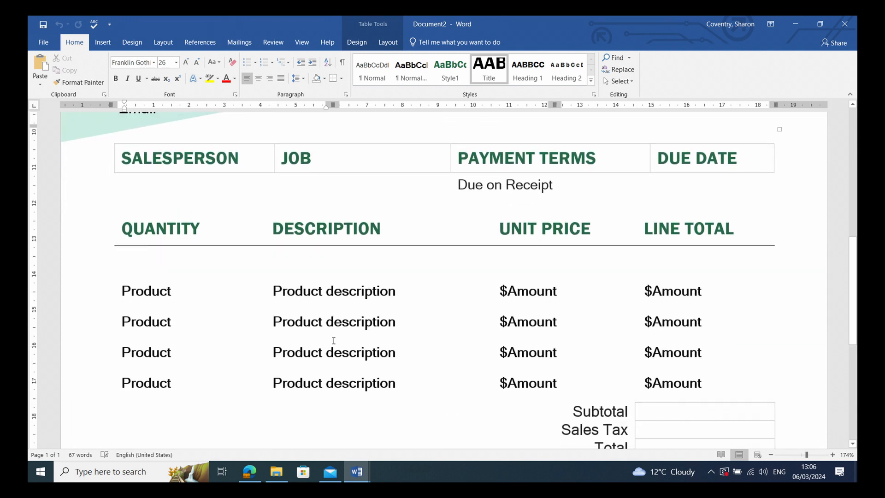
scroll(332, 340, "down", 2)
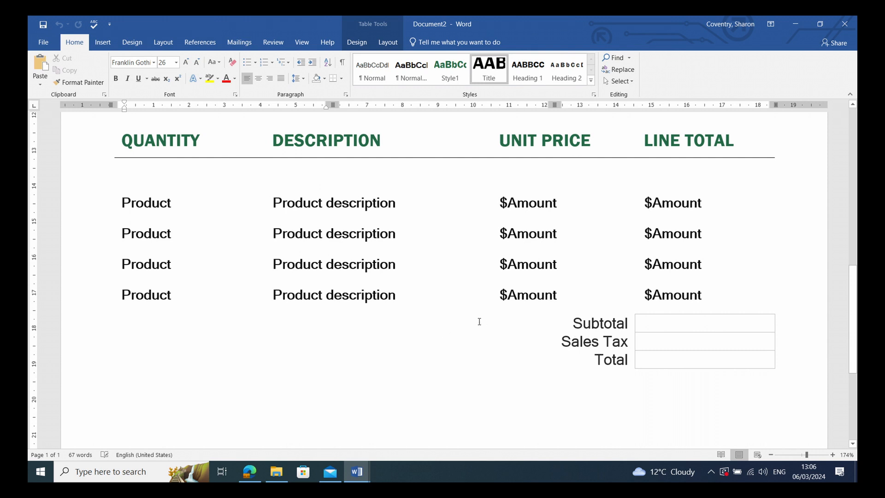
scroll(479, 321, "up", 10)
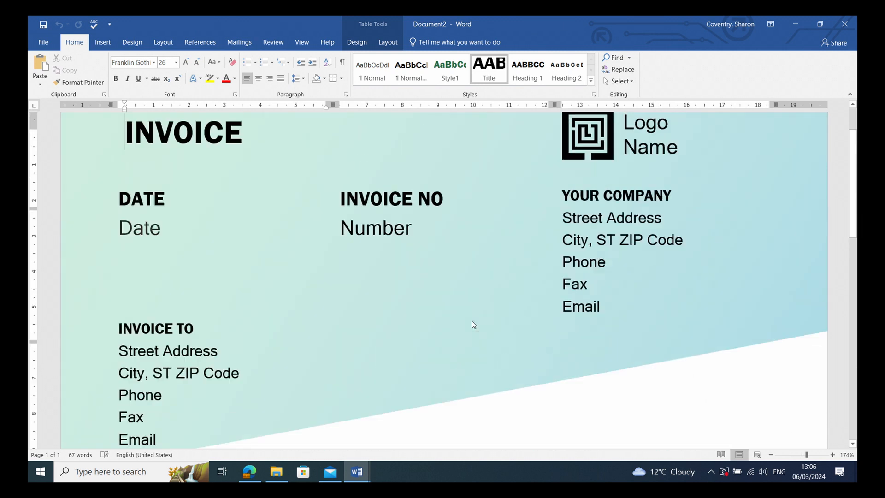
scroll(472, 321, "up", 3)
Enter 1/1/20XX as the invoice date and 123 as the invoice number, undoing a stray logo change.
left_click(137, 302)
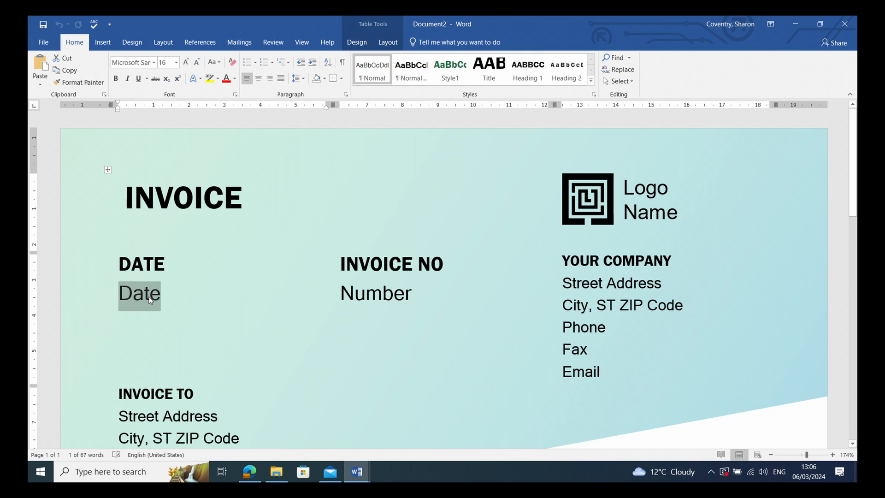
type("1/")
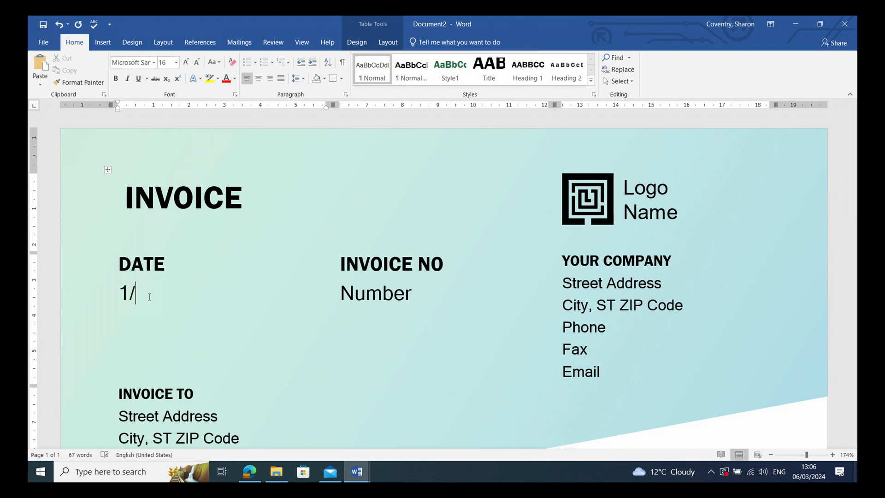
type("1/20XX")
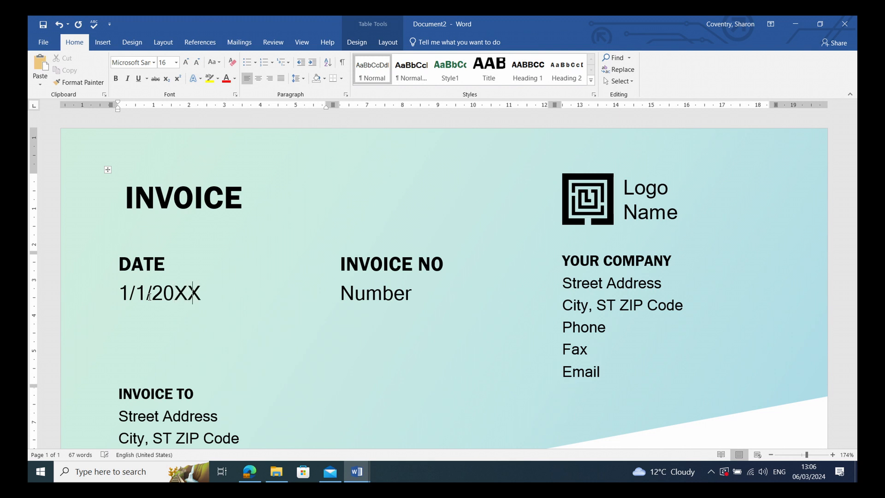
left_click(384, 299)
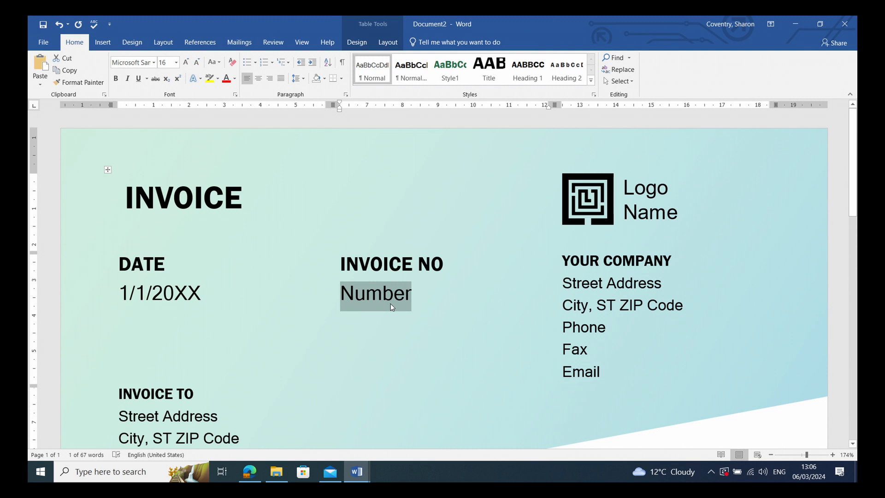
type("123")
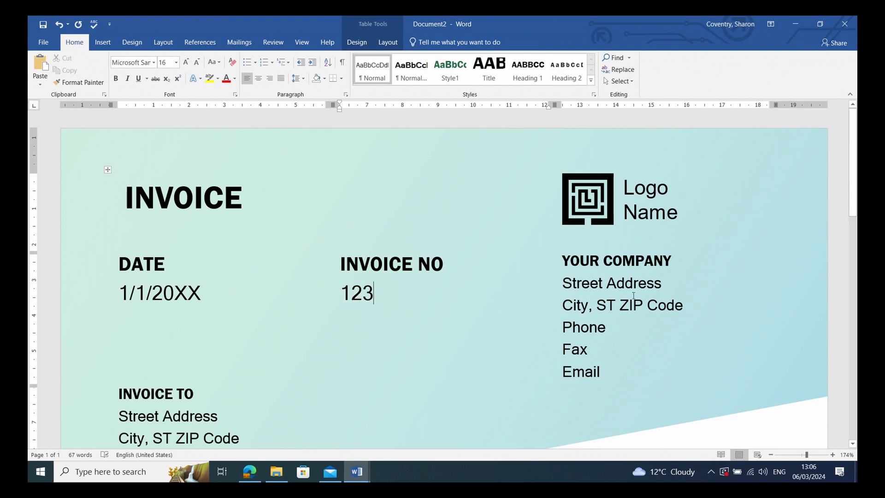
left_click(643, 198)
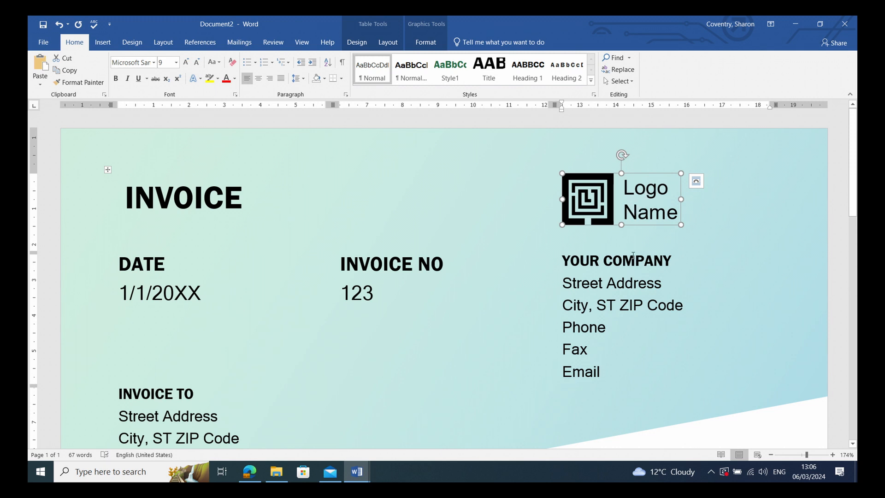
key("ctrl+z")
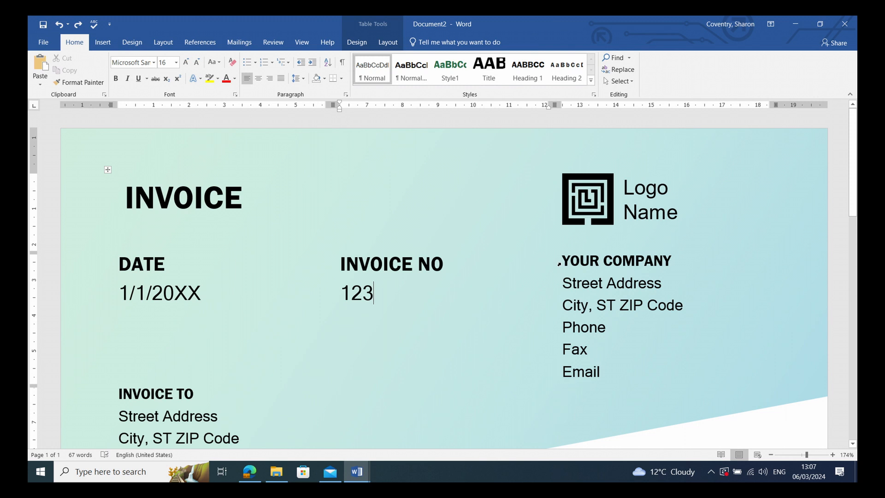
Replace the YOUR COMPANY heading with 'Byrne's Electrical', correcting the misspelt 'Byrn's'.
left_click(592, 260)
left_click_drag(605, 263, 648, 272)
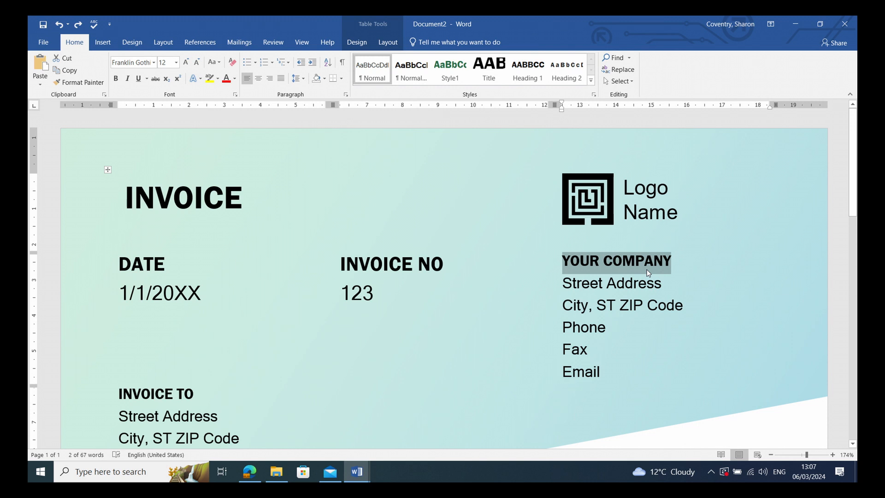
type("By")
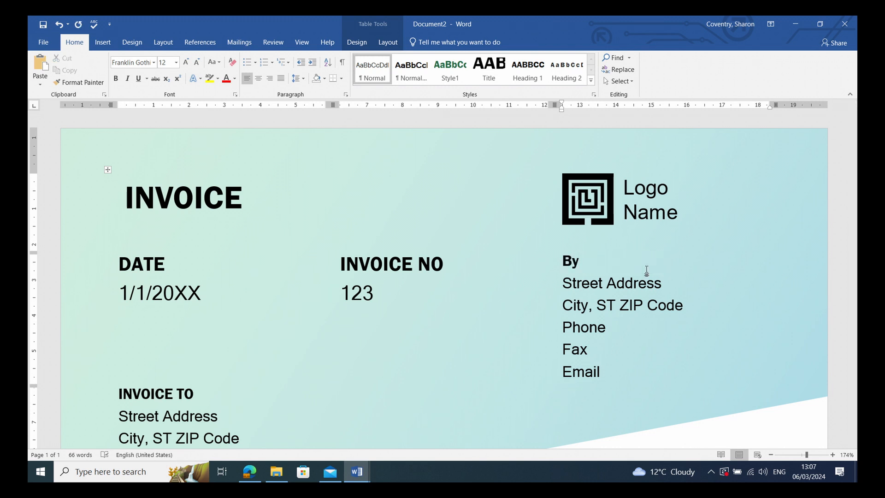
type("rn's ")
type("Elect")
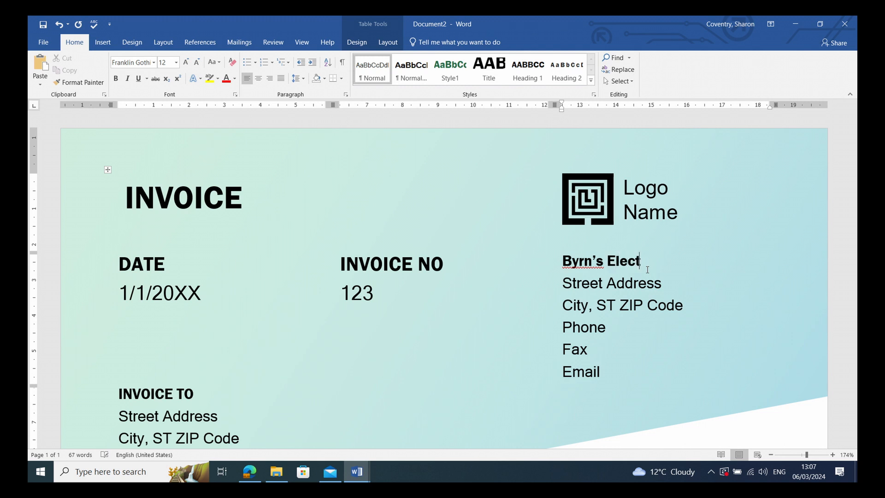
type("rical")
left_click(592, 260)
type("e")
left_click_drag(665, 295, 595, 289)
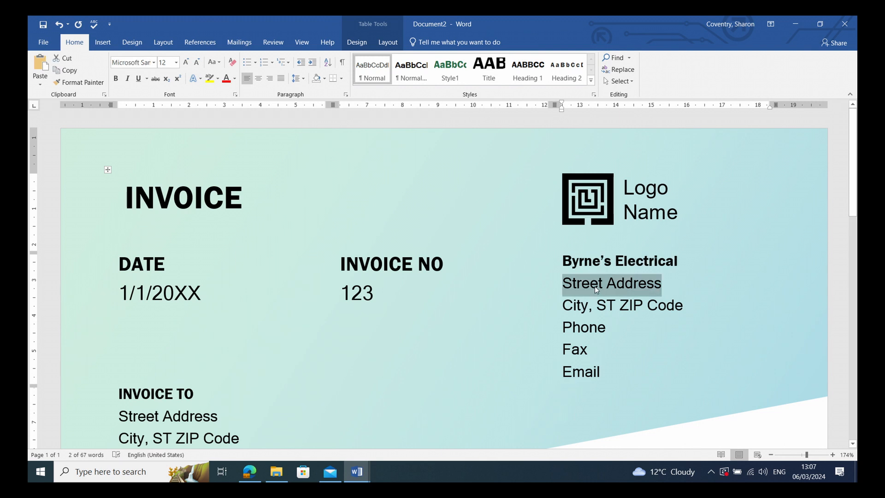
scroll(637, 329, "down", 4)
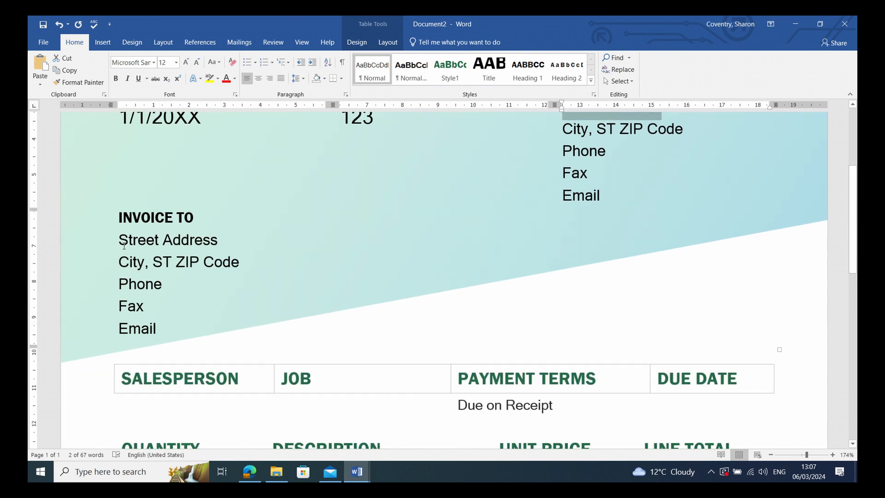
Enter the client's name and their street, area and city address lines under INVOICE TO.
left_click(157, 240)
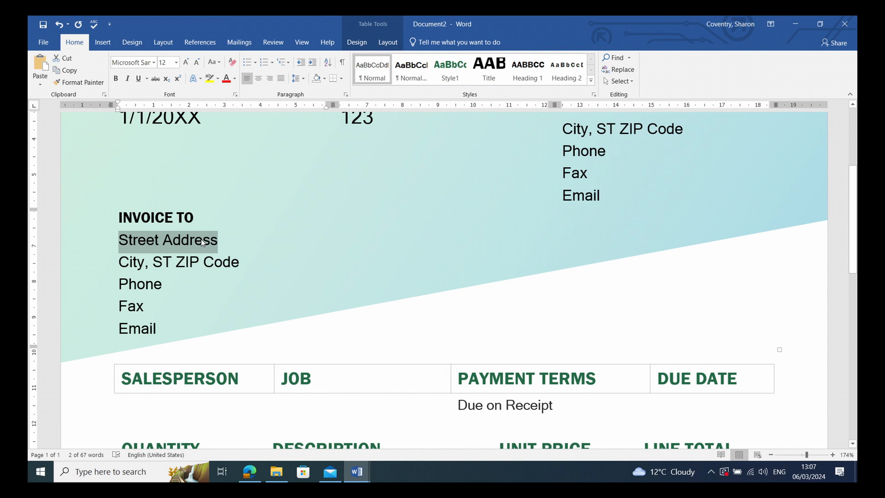
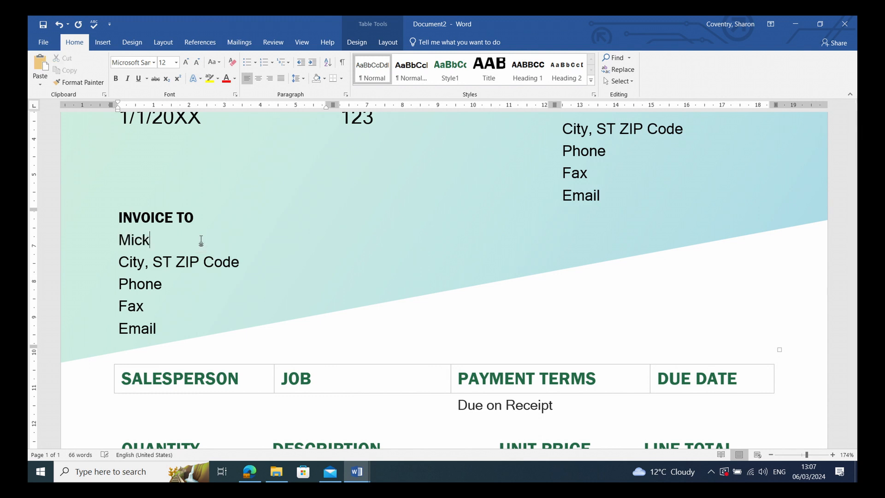
left_click_drag(119, 262, 162, 325)
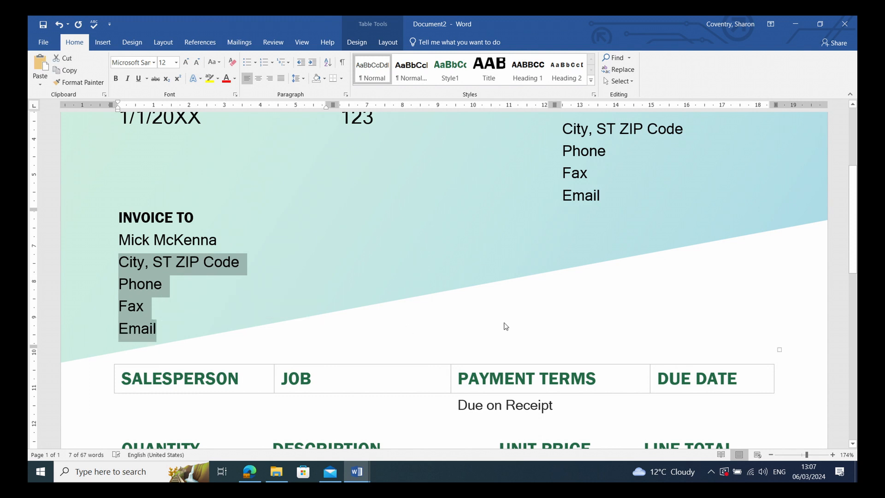
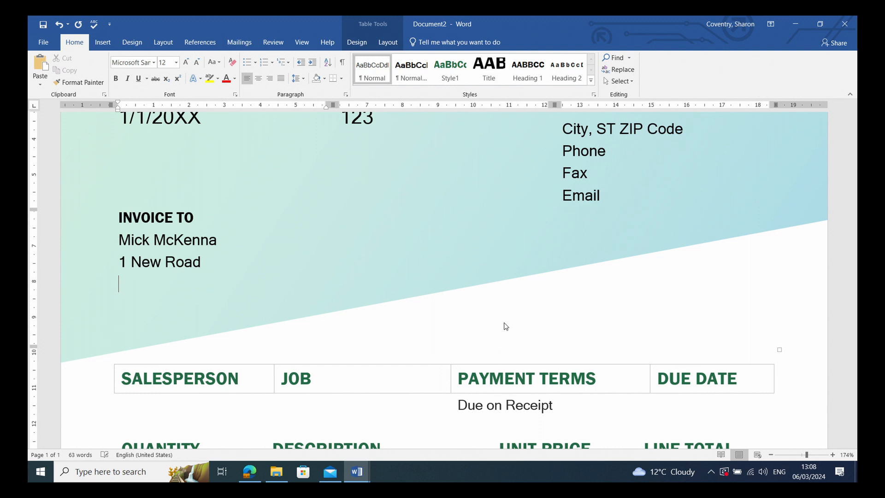
key("Return")
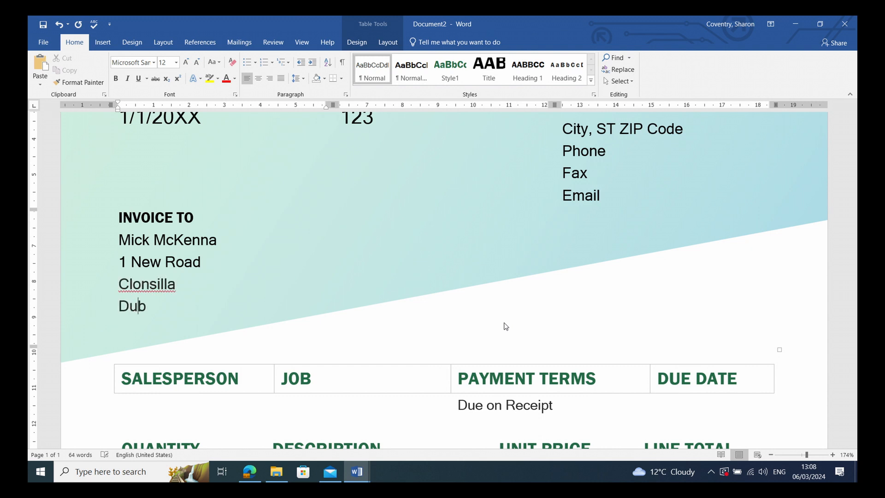
scroll(349, 290, "down", 3)
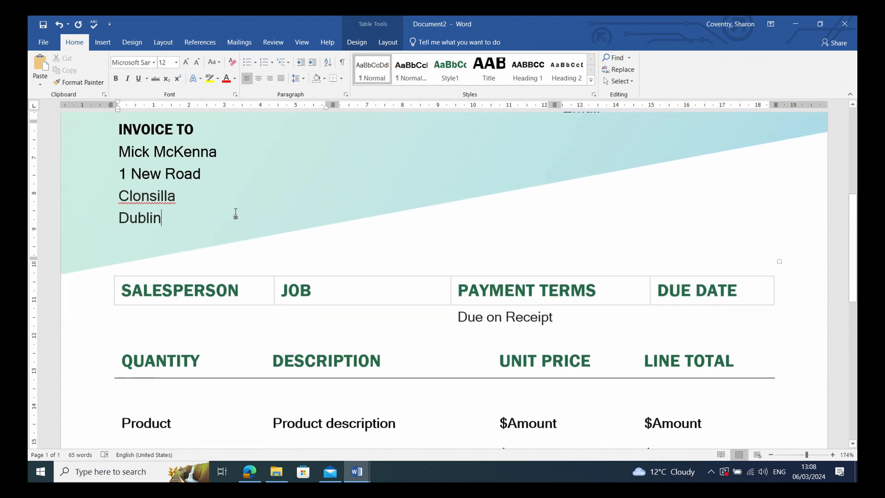
Delete the SALESPERSON heading, leaving the job table's first heading cell blank.
scroll(359, 213, "down", 3)
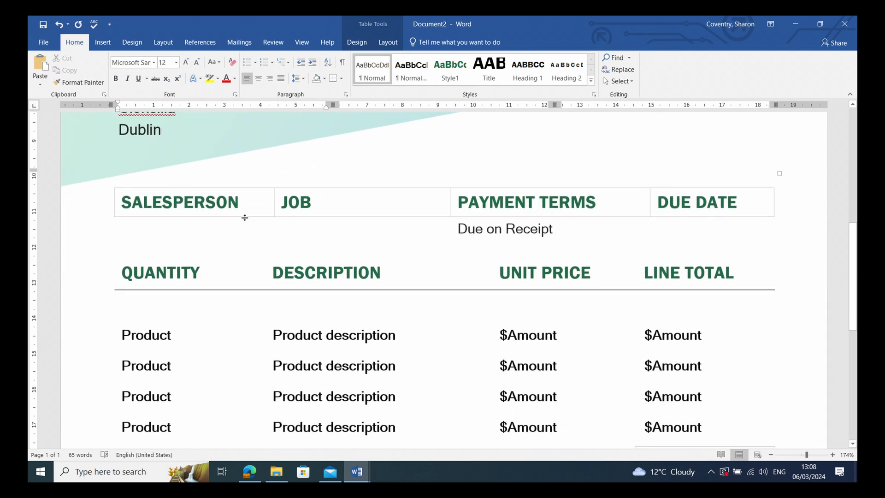
double_click(200, 200)
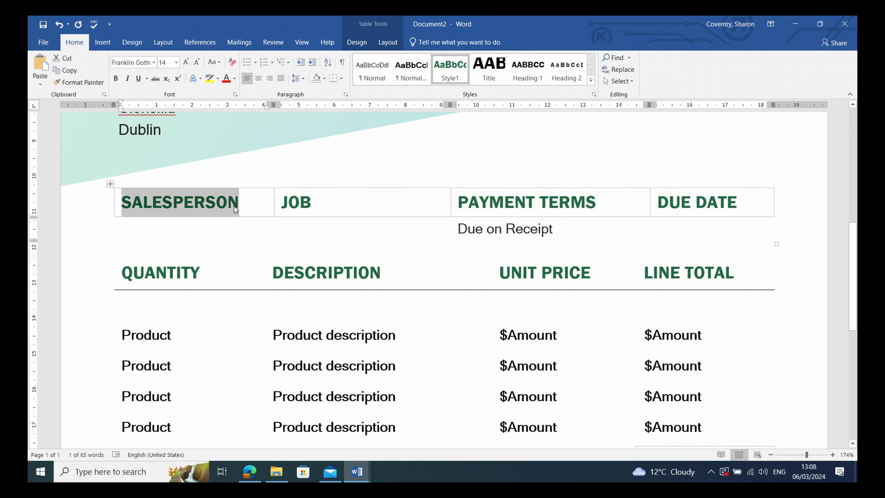
key("Delete")
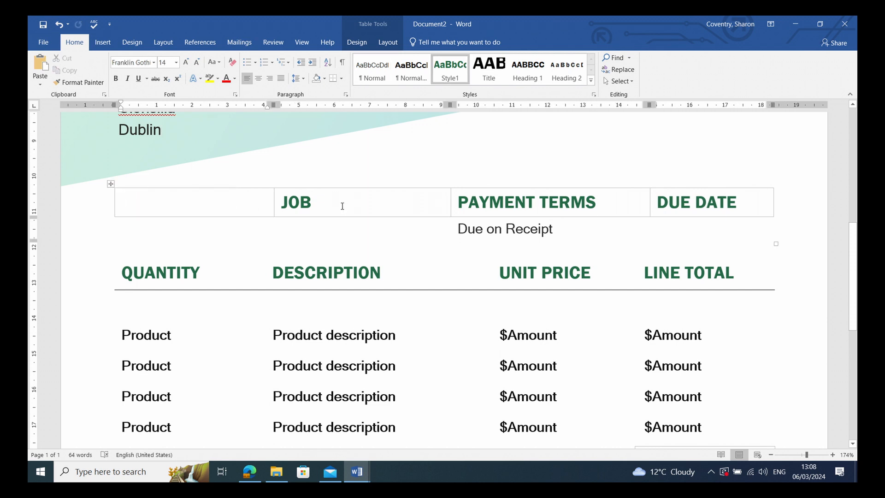
double_click(328, 203)
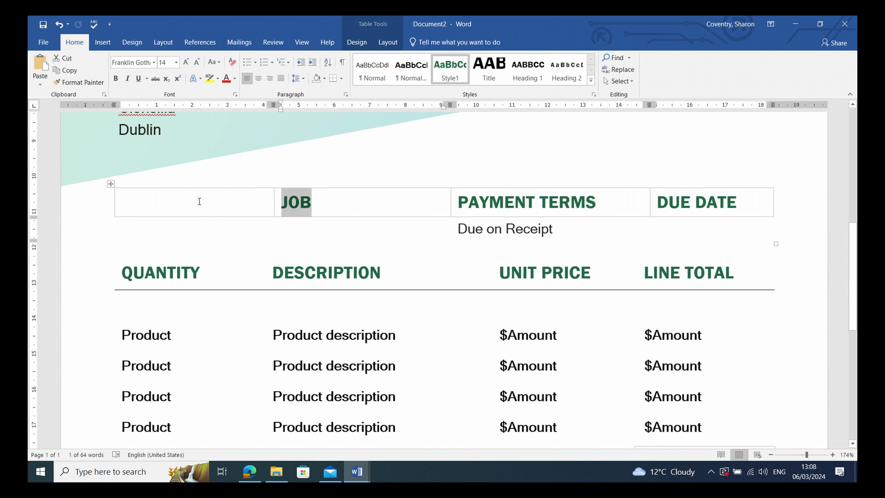
left_click(175, 204)
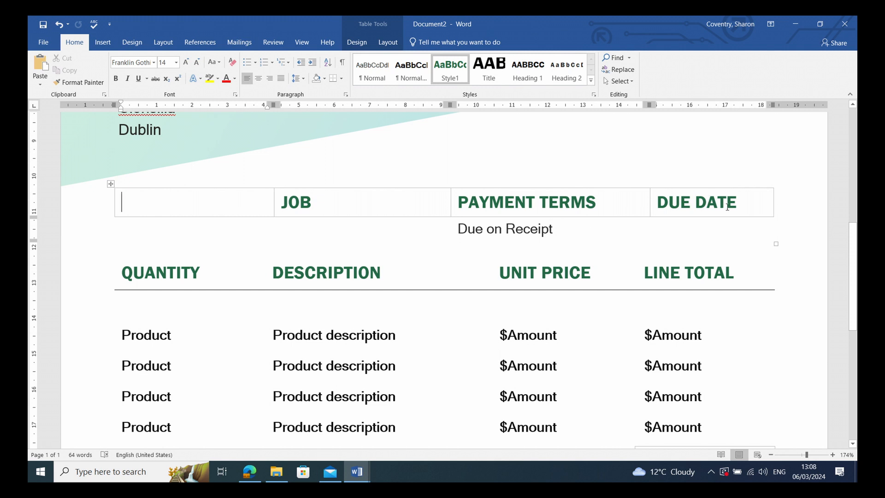
scroll(207, 292, "down", 1)
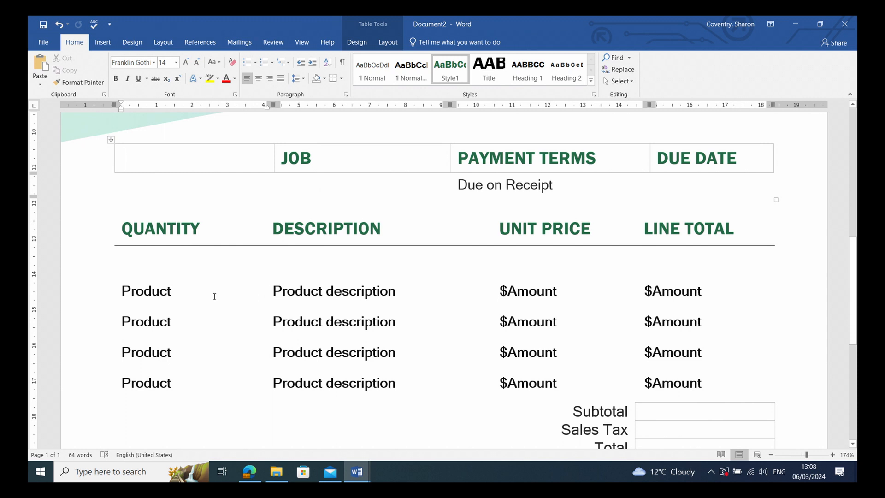
Enter quantity 4 and description Downlighters in the first item row.
double_click(150, 294)
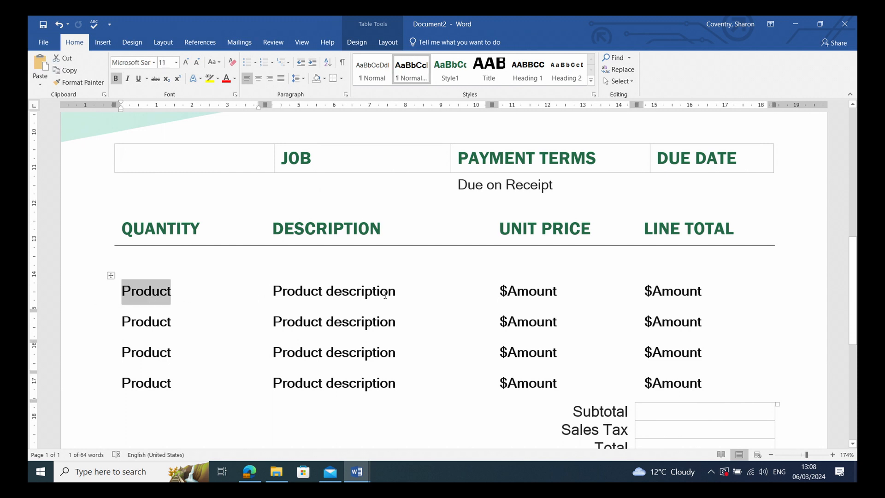
type("4")
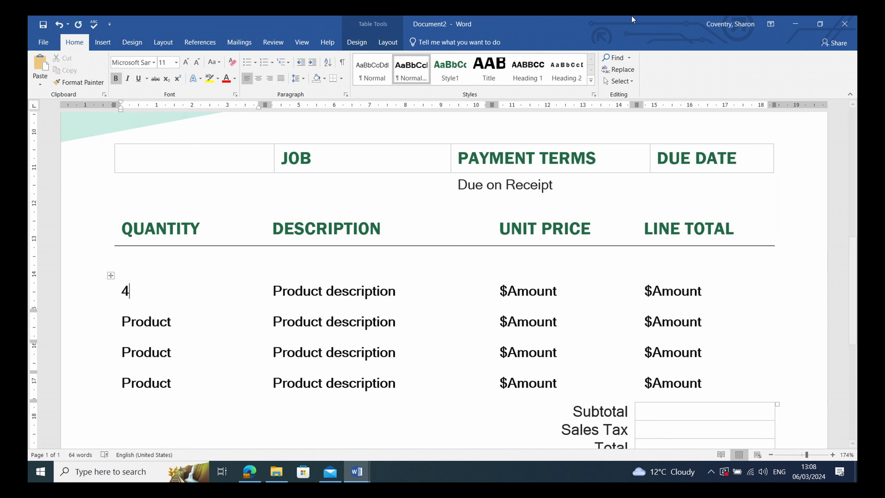
triple_click(285, 297)
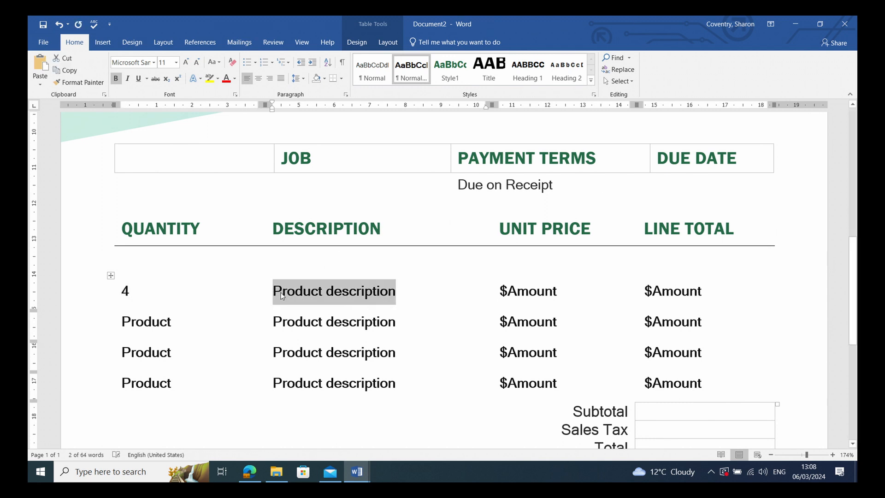
type("Down")
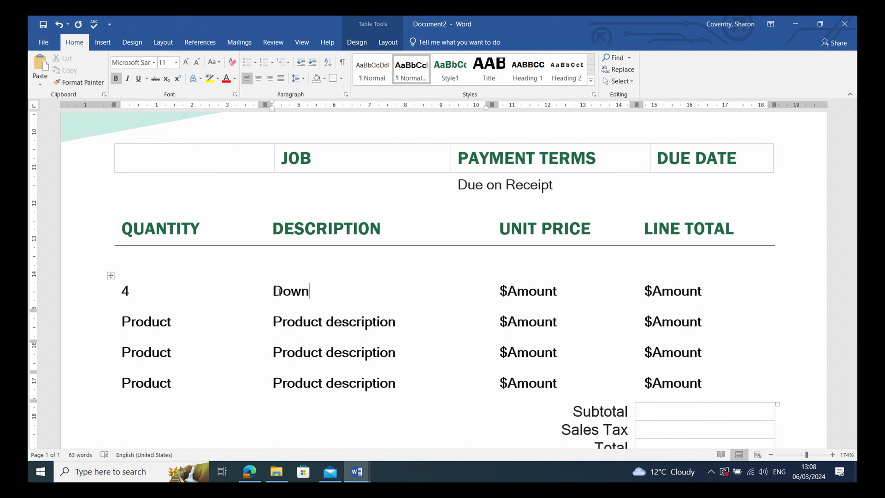
type("lighters")
Set the first row's unit price to €35 and its line total to €140.
left_click(519, 294)
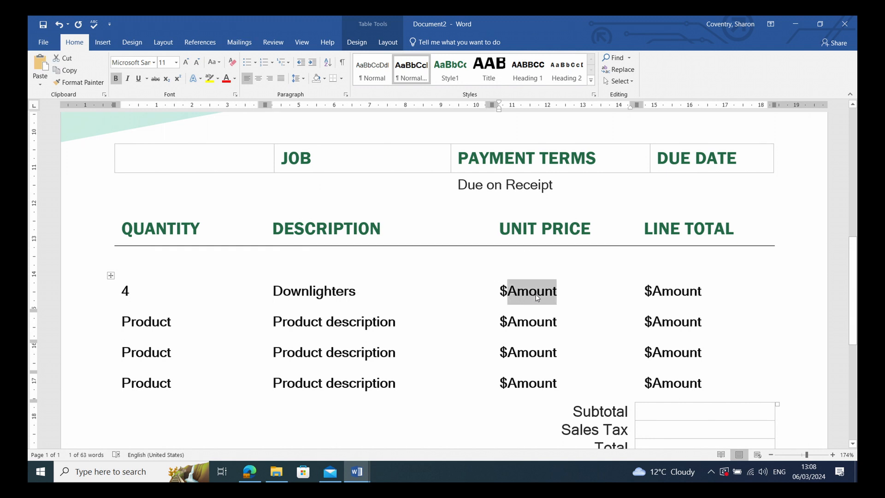
type("35")
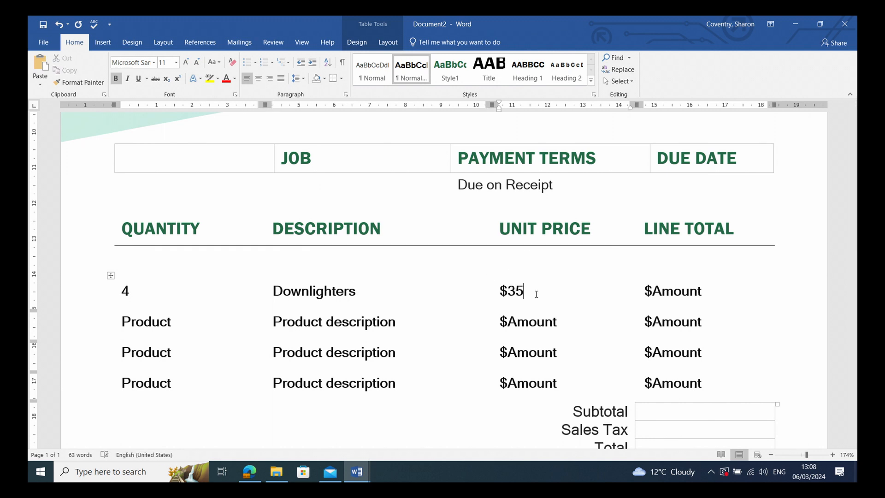
left_click_drag(505, 294, 499, 291)
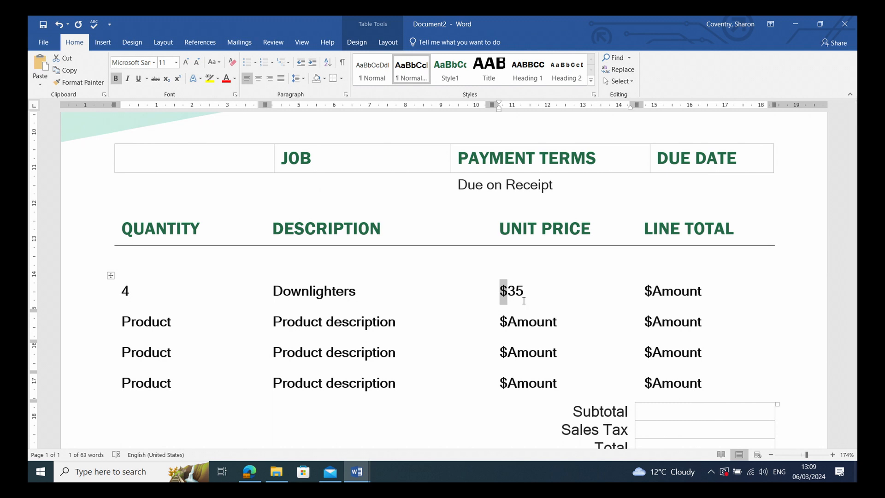
type("€")
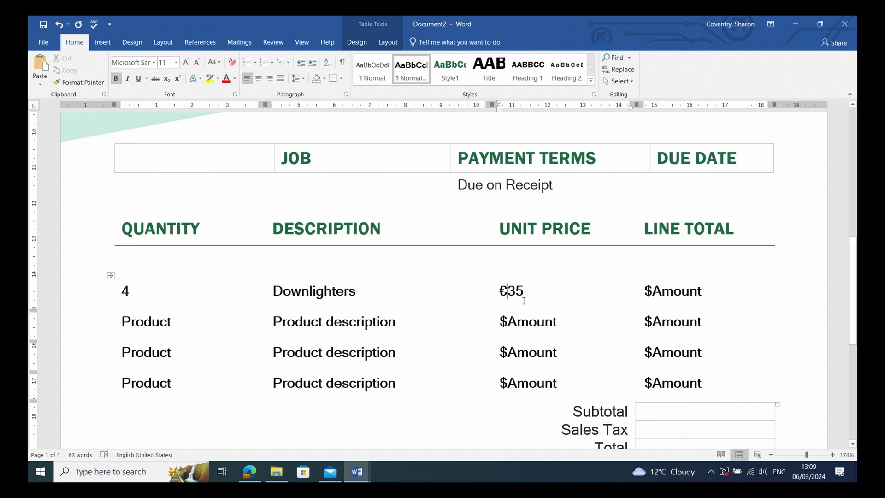
double_click(710, 296)
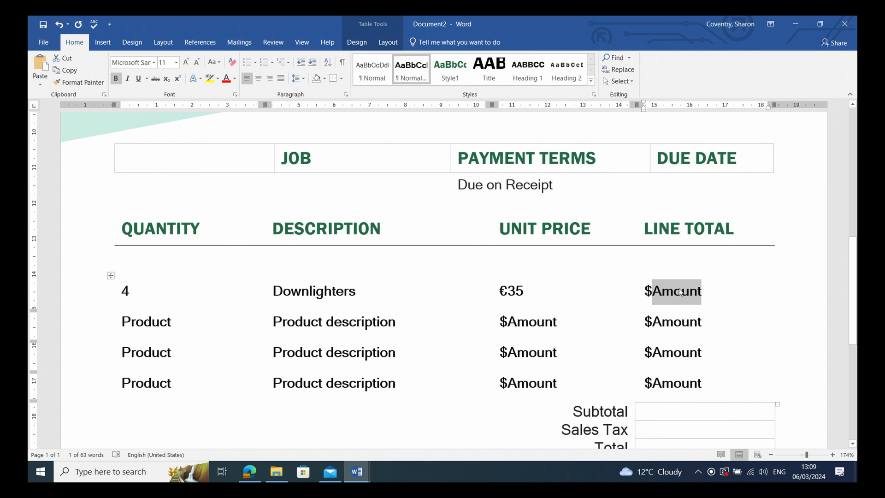
type("140")
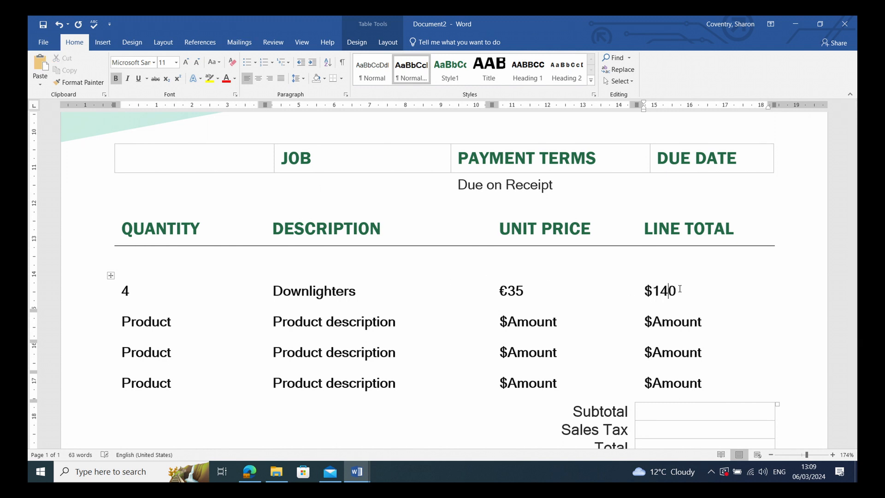
double_click(648, 299)
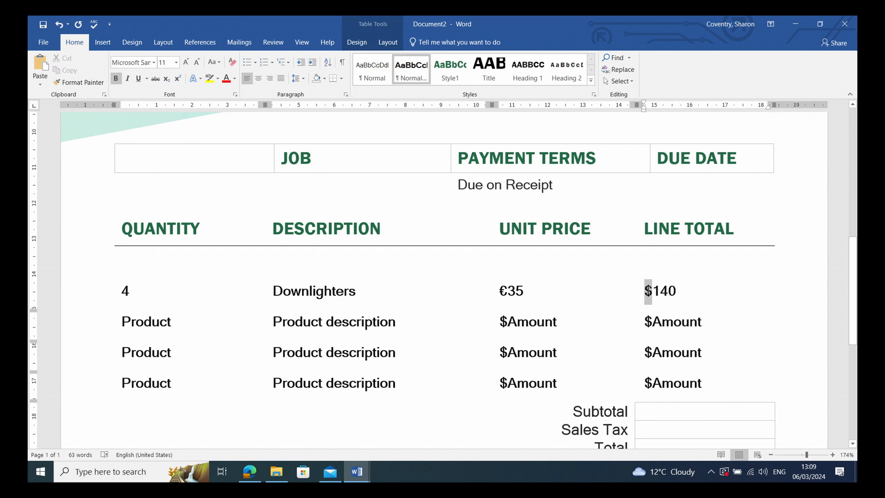
type("€")
Set the second line total to €200, replacing the dollar sign with a euro sign.
scroll(366, 347, "down", 2)
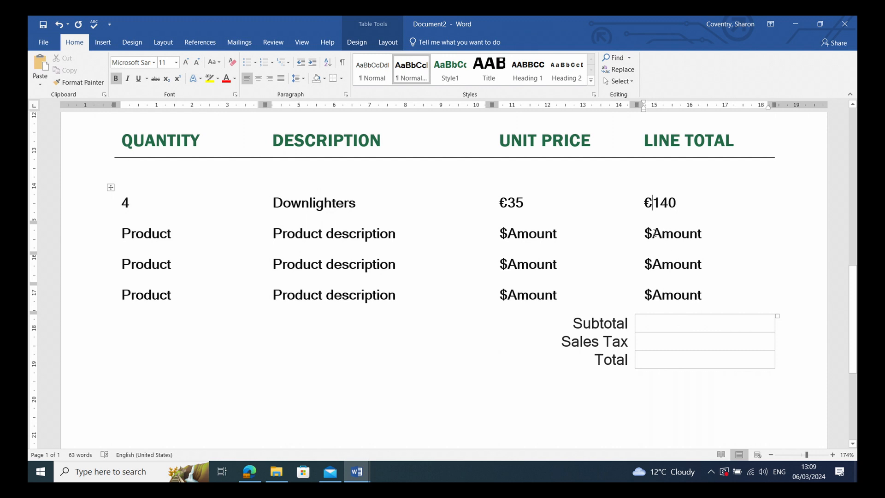
double_click(673, 235)
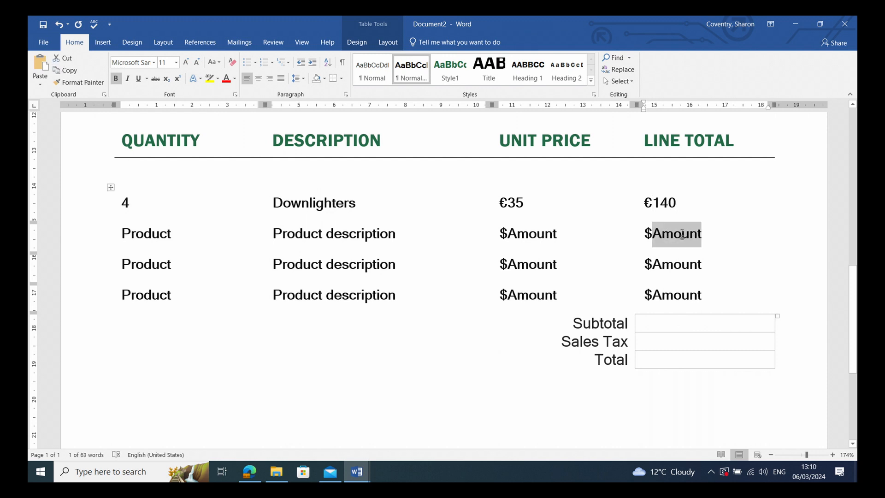
type("200")
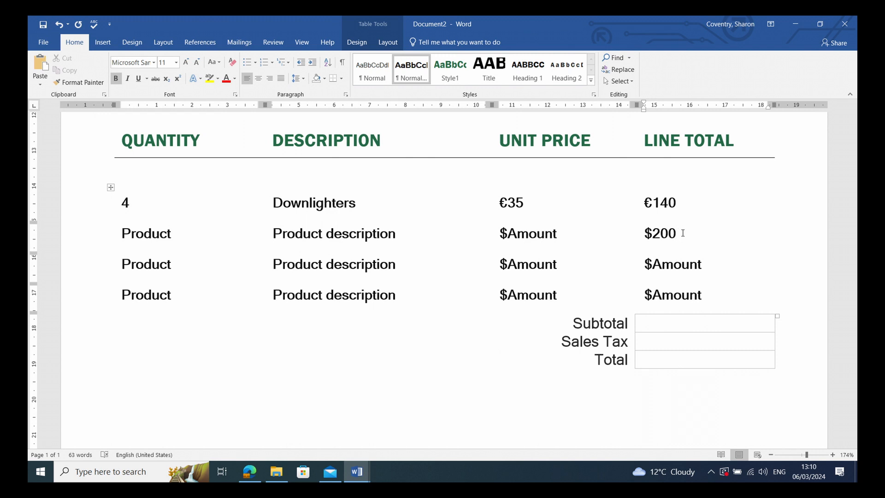
left_click_drag(645, 235, 652, 235)
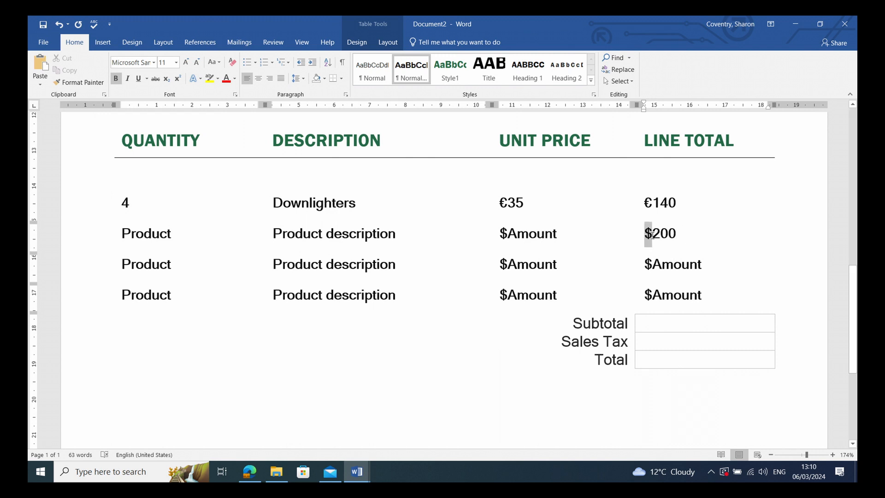
type("€")
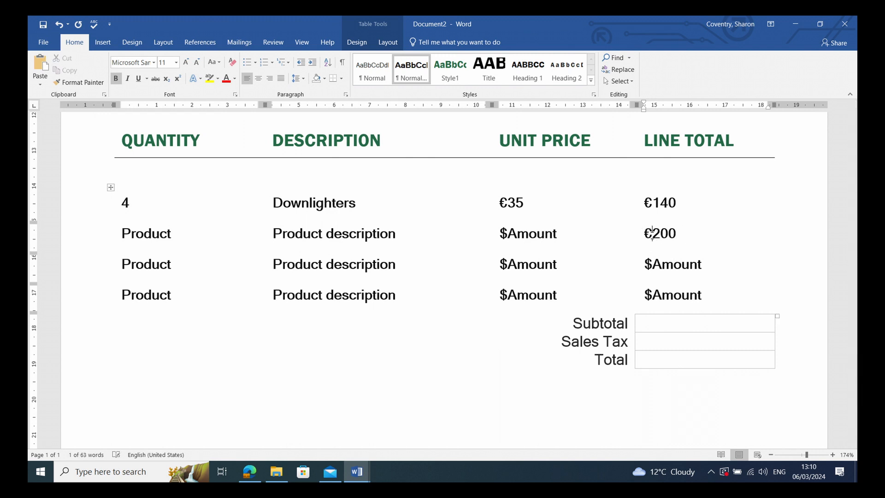
Enter 1000 in the Subtotal cell.
left_click_drag(653, 268, 646, 266)
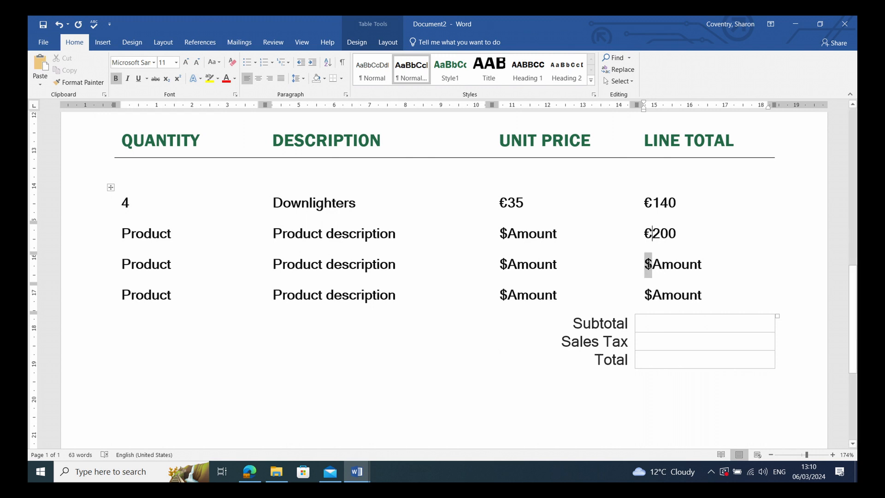
double_click(632, 252)
left_click(672, 328)
left_click(658, 326)
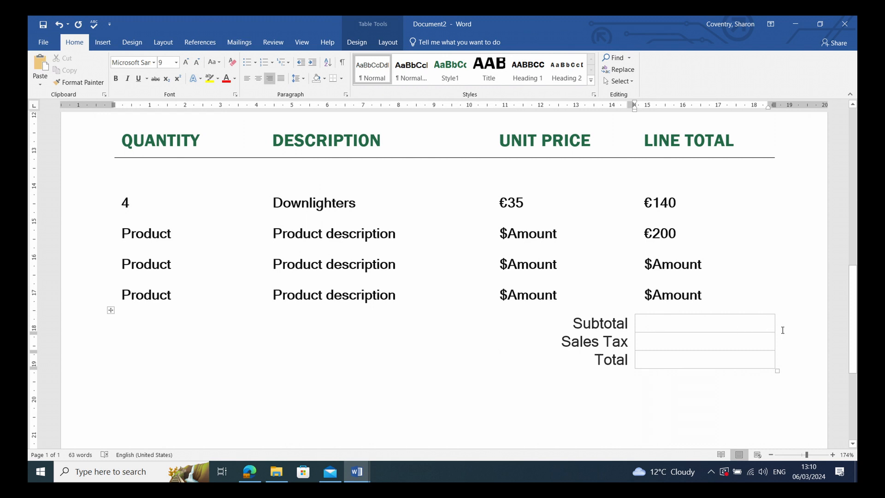
type("1000")
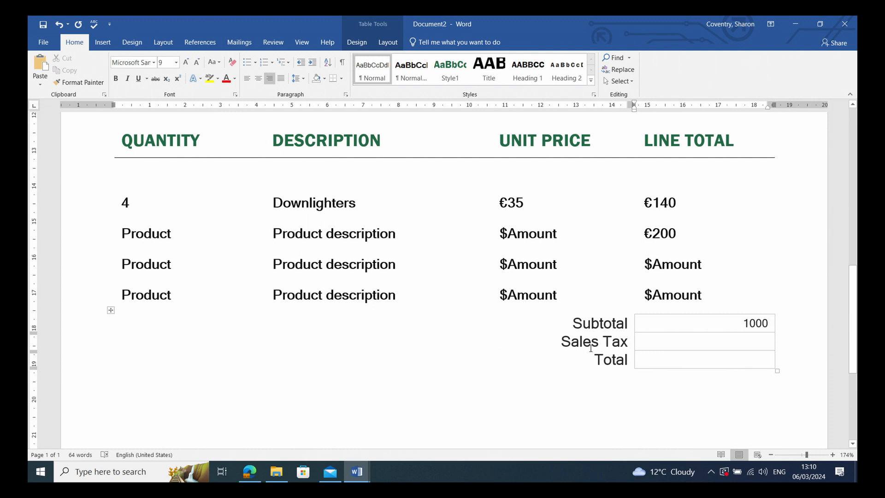
triple_click(564, 341)
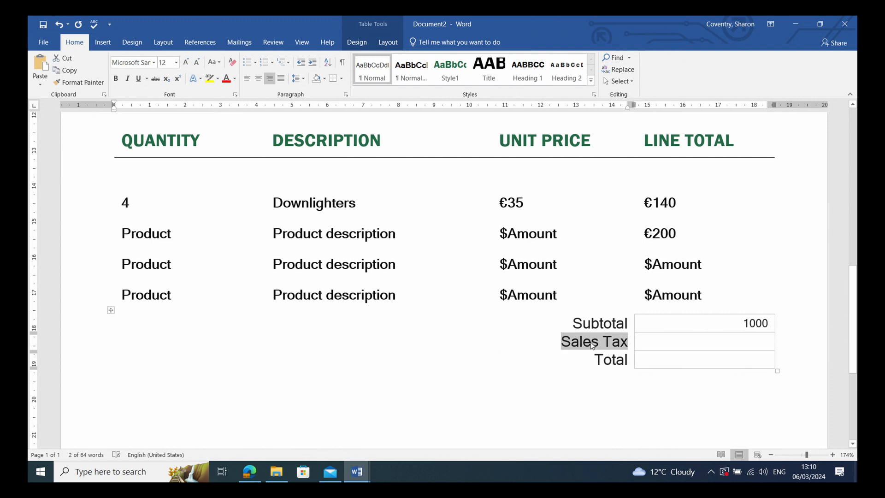